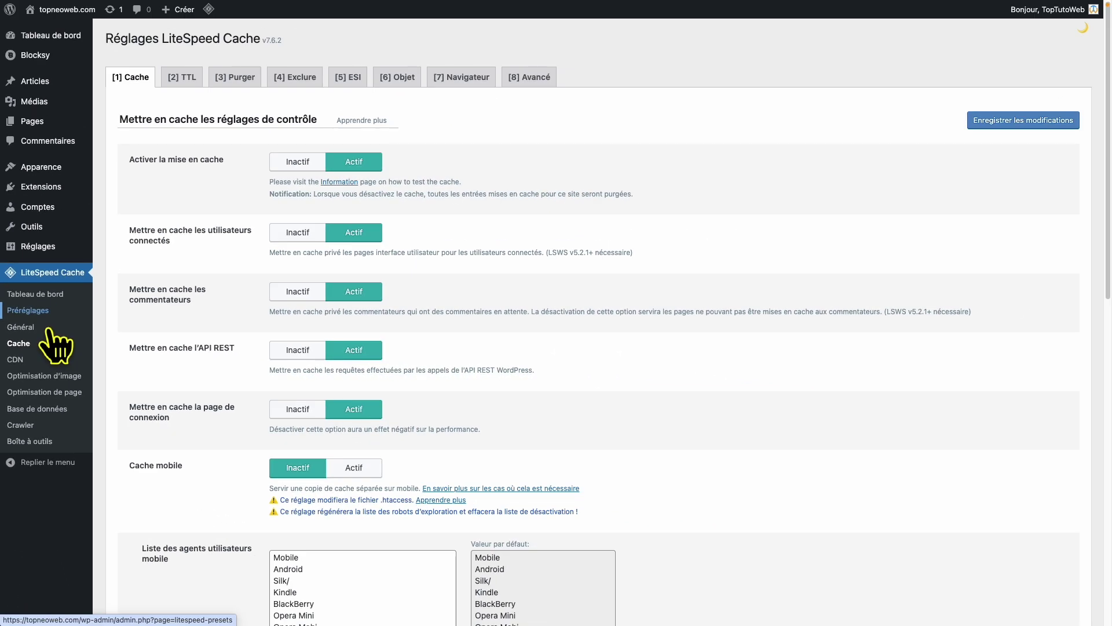
- Apply the Avancé (recommandé) preset from the LiteSpeed Cache presets, accept replacing the current settings, and dismiss the notice
left_click(27, 313)
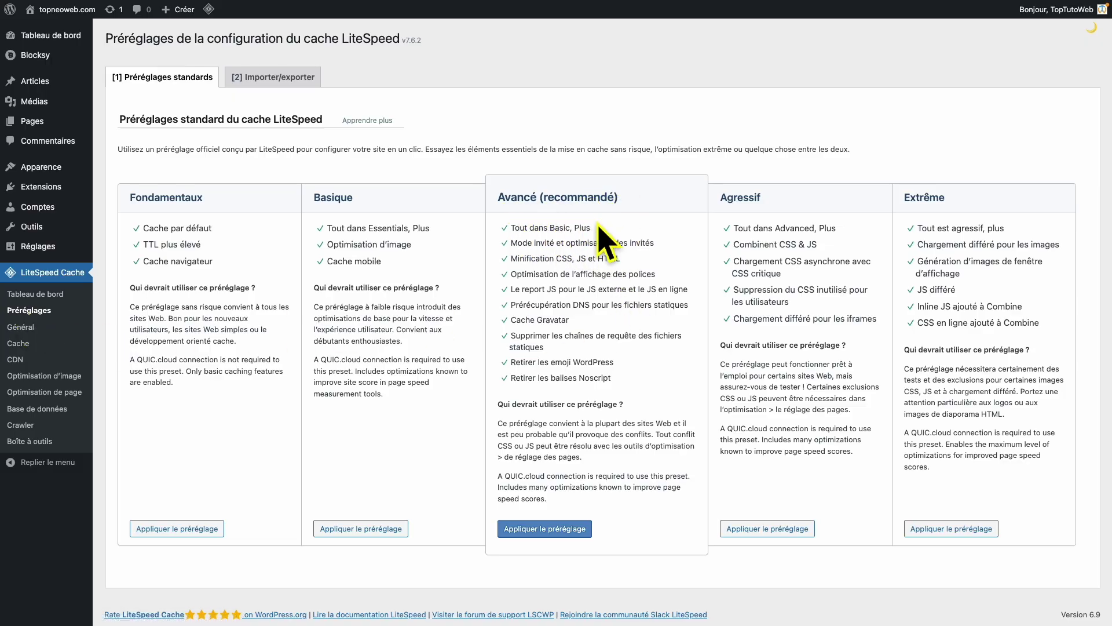
left_click(554, 530)
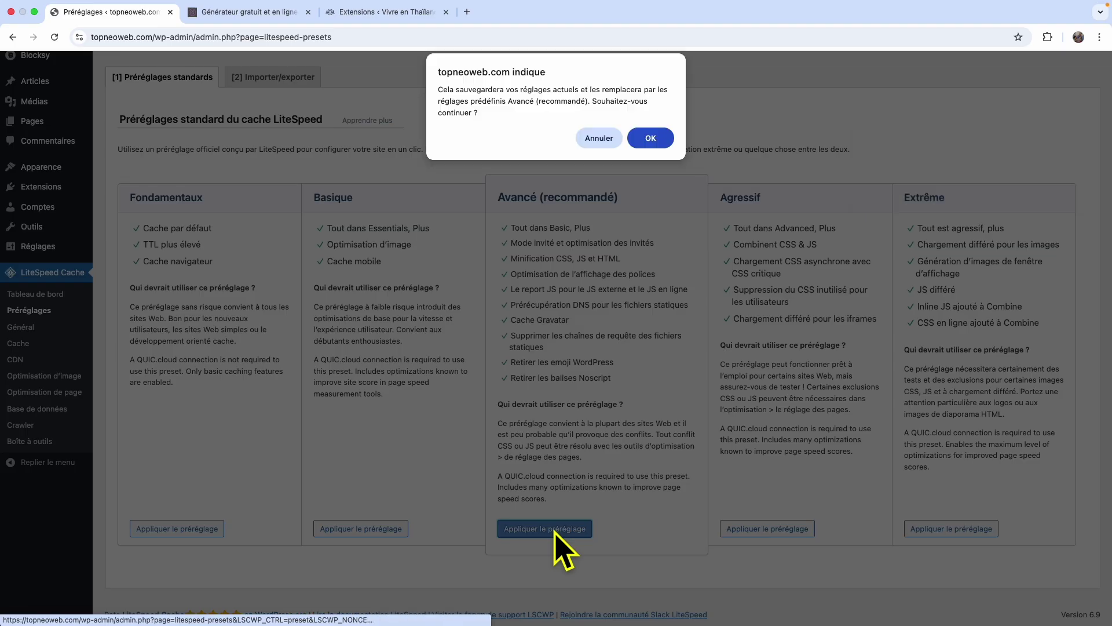
left_click(651, 139)
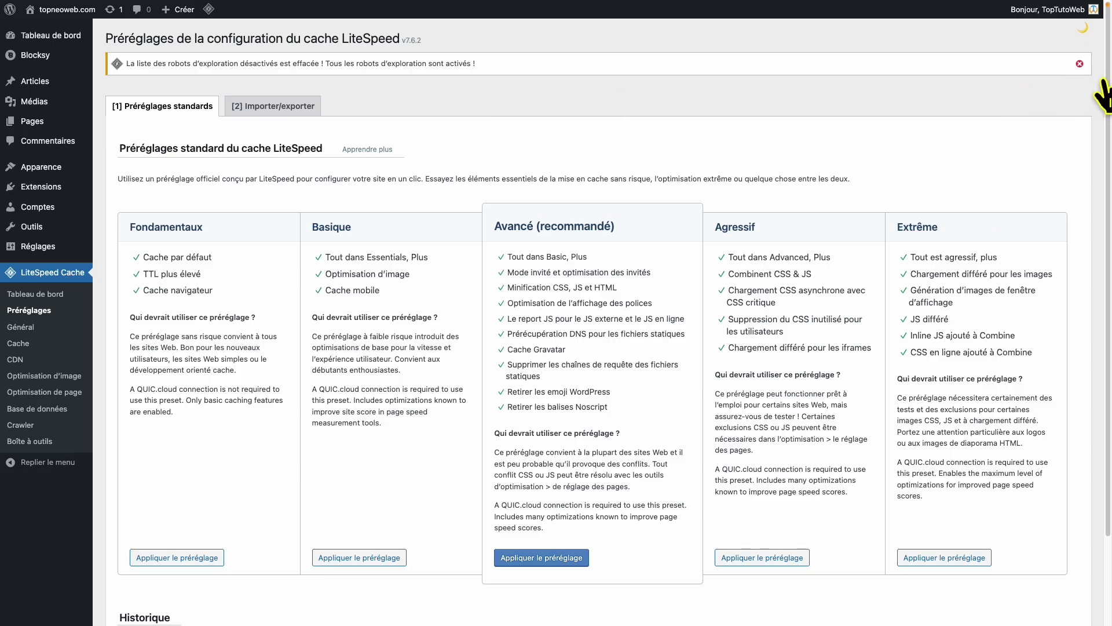
left_click(1080, 64)
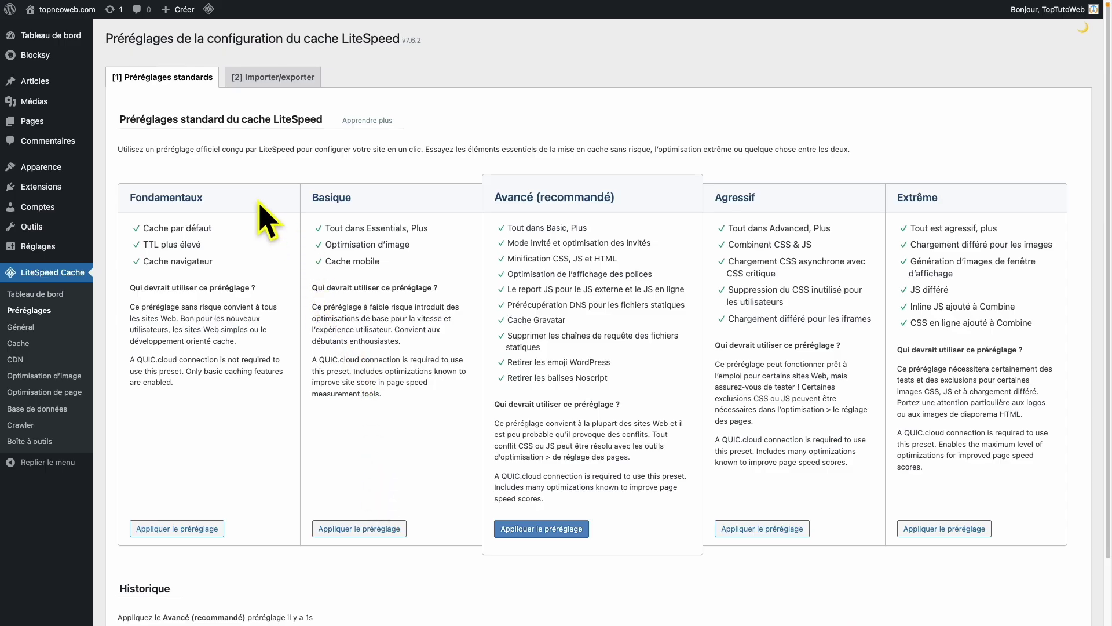
- On the Thailand blog, open the article on the 500-euro budget from Vivre en Thaïlande and examine its reader comments
left_click(51, 201)
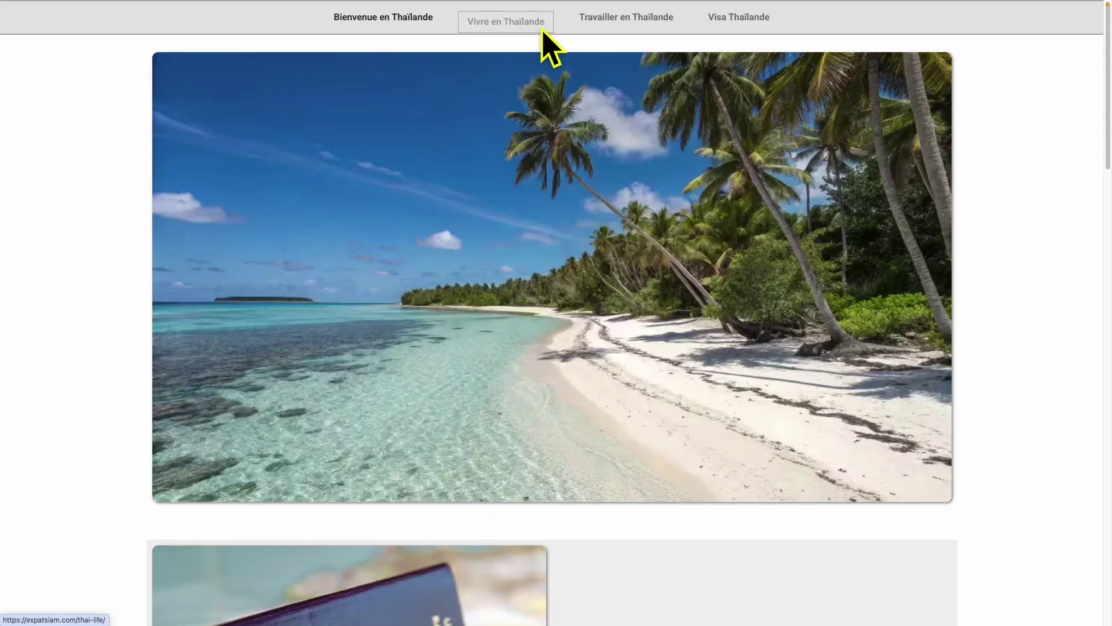
left_click(543, 30)
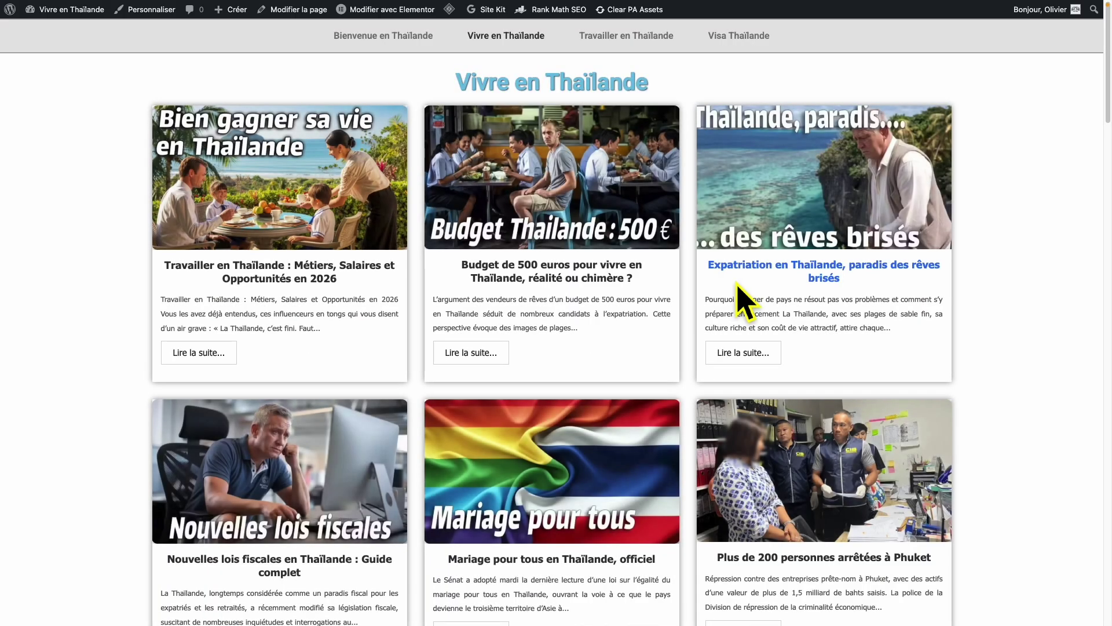
left_click(489, 362)
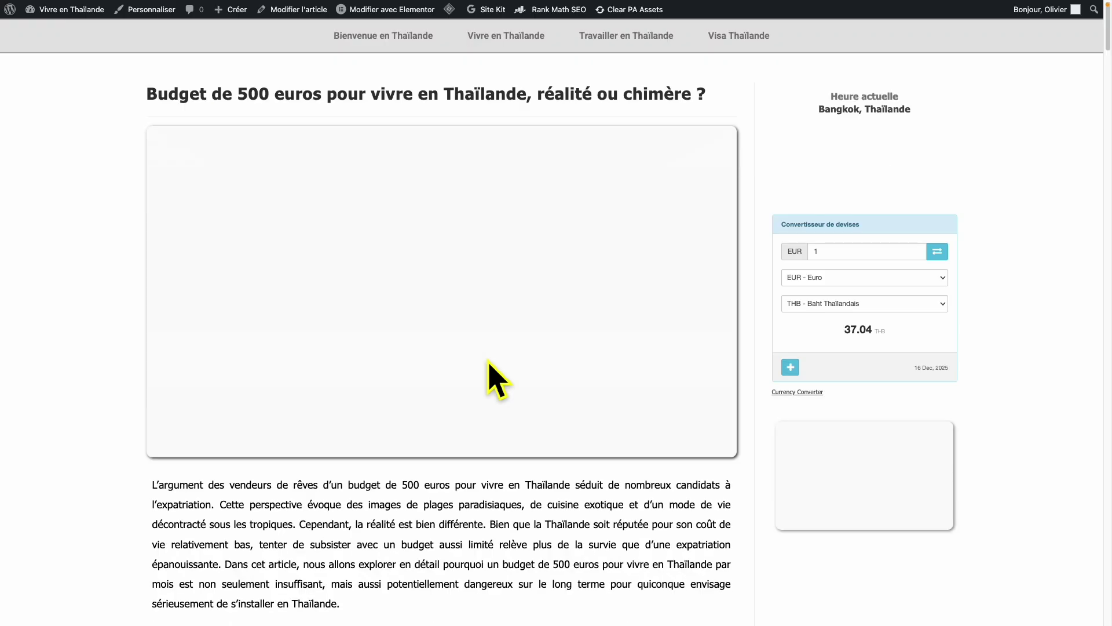
scroll(539, 446, "down", 7)
scroll(542, 451, "down", 20)
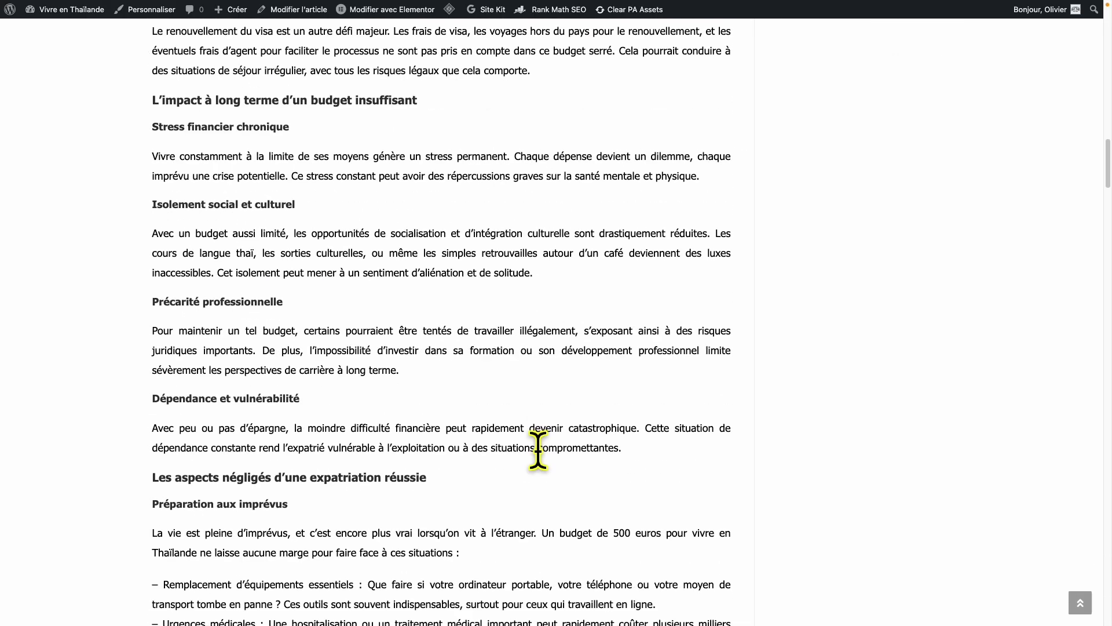
scroll(539, 454, "down", 20)
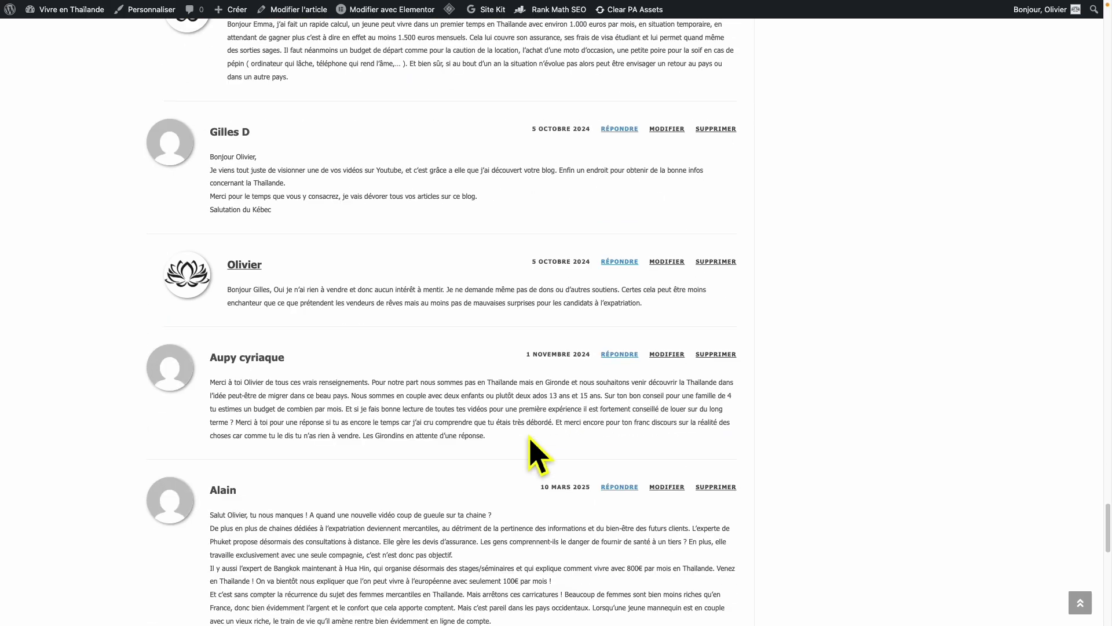
scroll(532, 453, "up", 12)
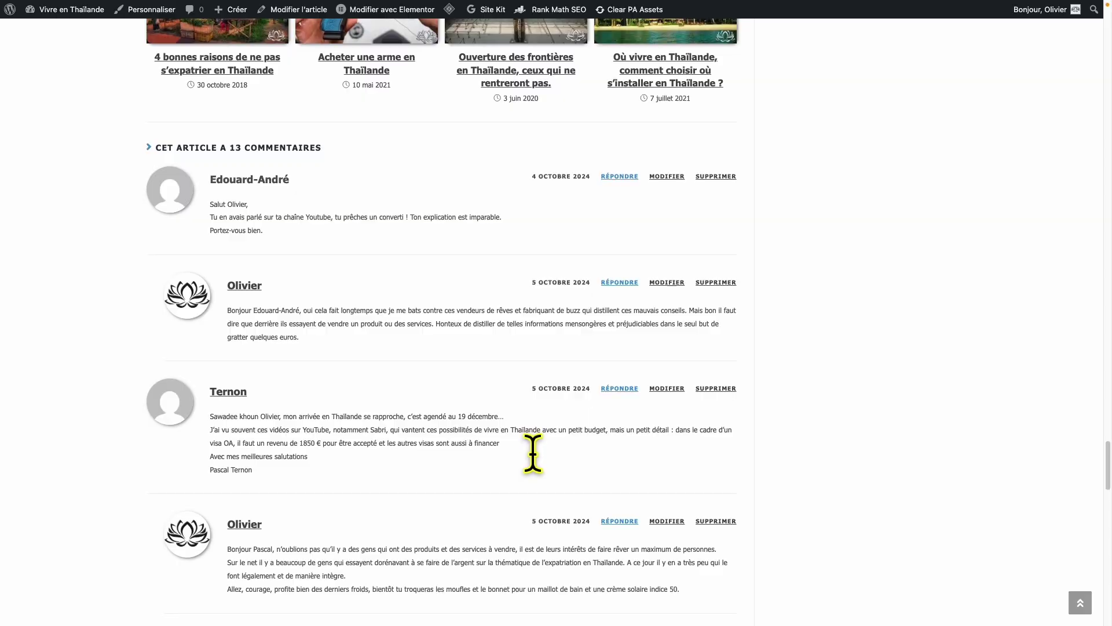
scroll(532, 454, "up", 3)
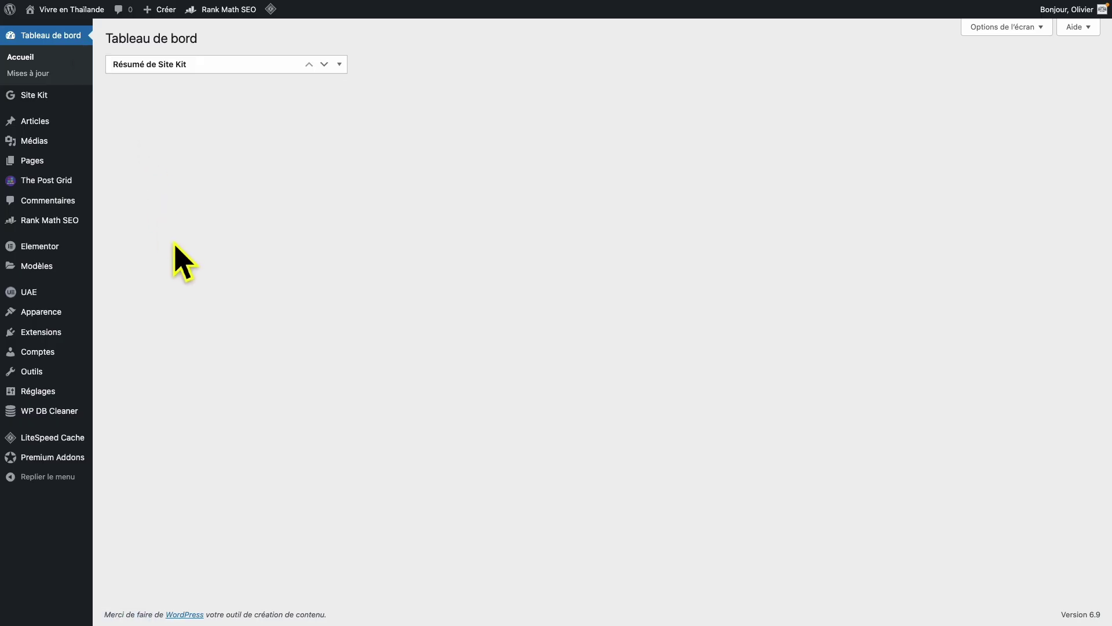
- Install and activate the Akismet Anti-spam: Spam Protection plugin on topneoweb.com from the featured extensions
mouse_move(69, 403)
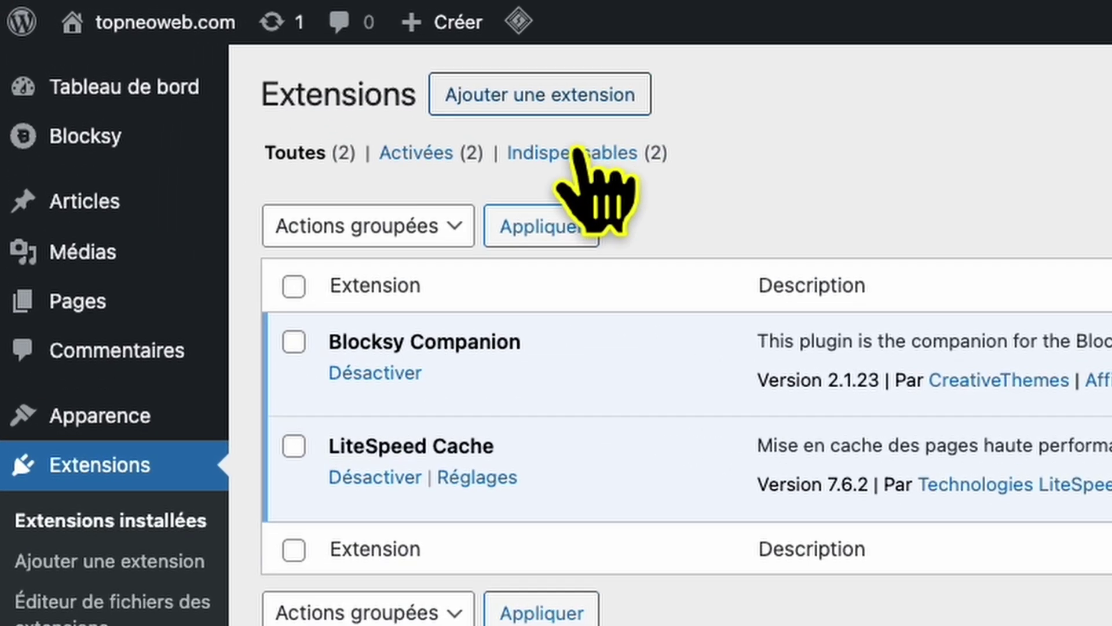
left_click(579, 113)
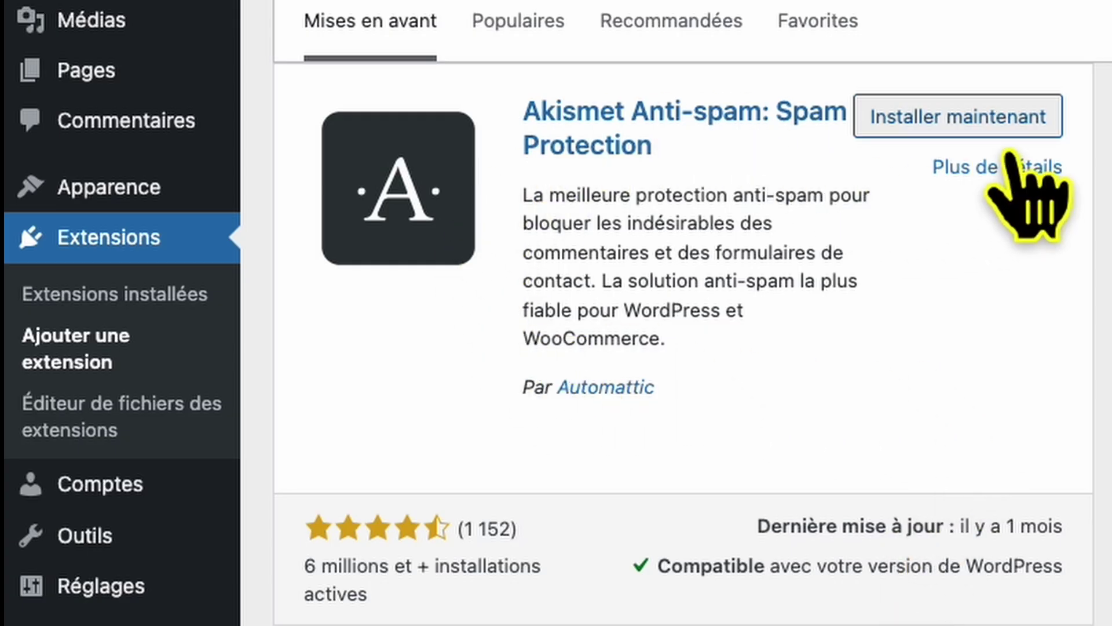
left_click(1011, 130)
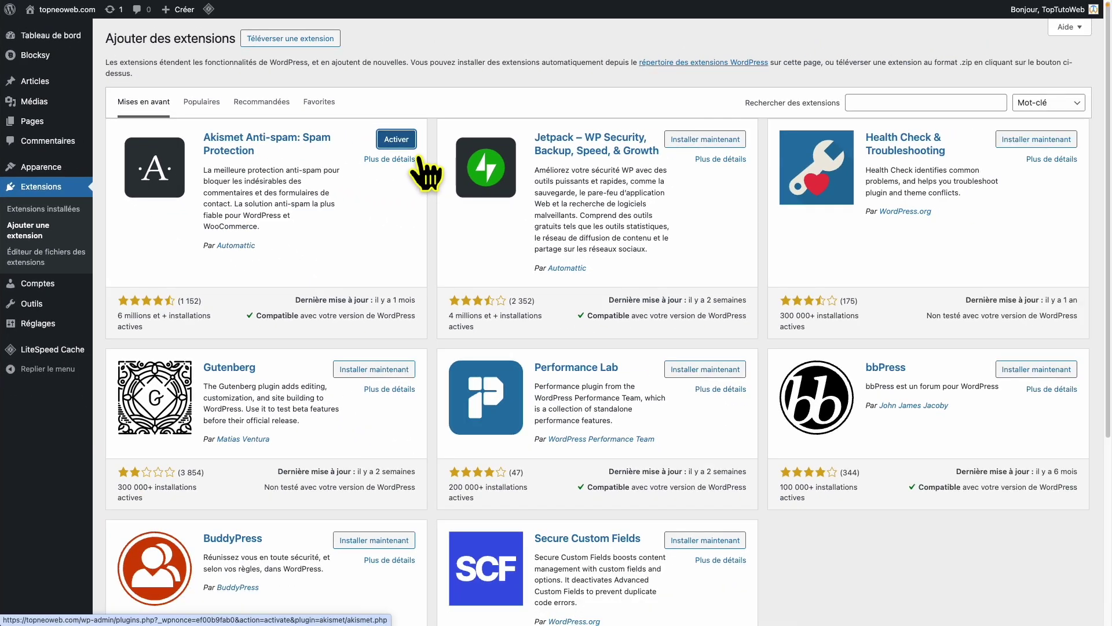
left_click(921, 127)
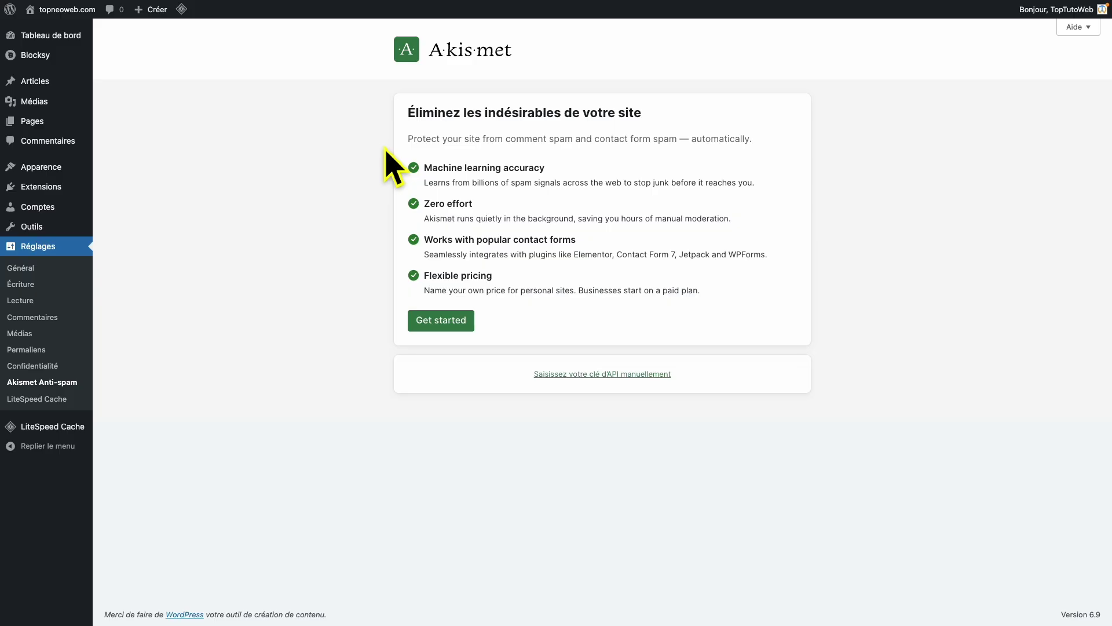
- Start the Akismet setup, choose the Personal plan, and set its price to THB 0 per year
left_click(455, 324)
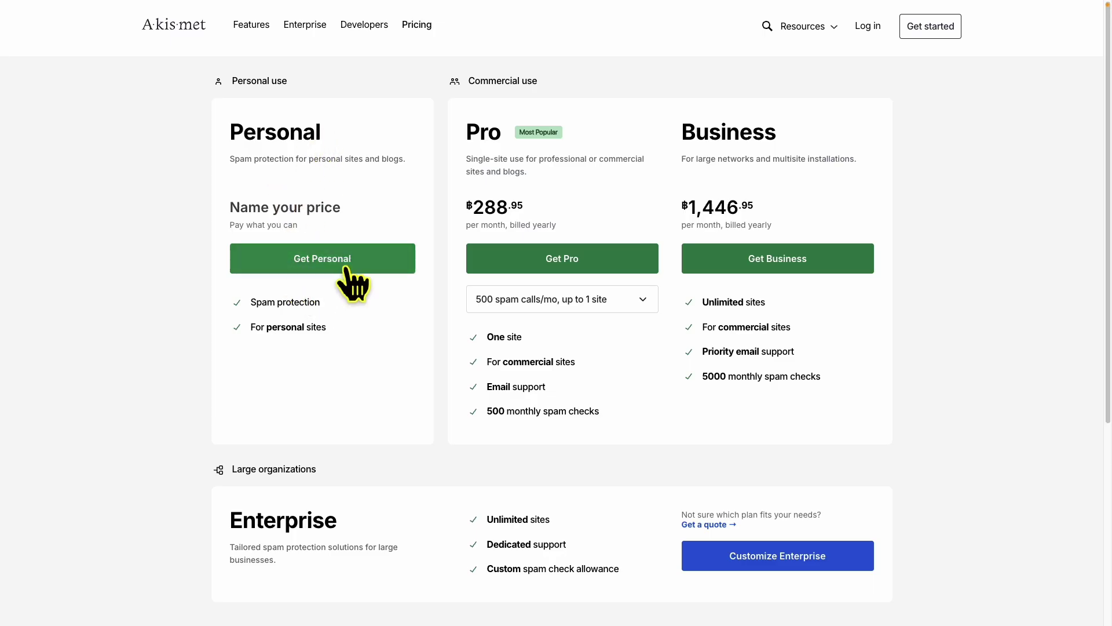
left_click(322, 299)
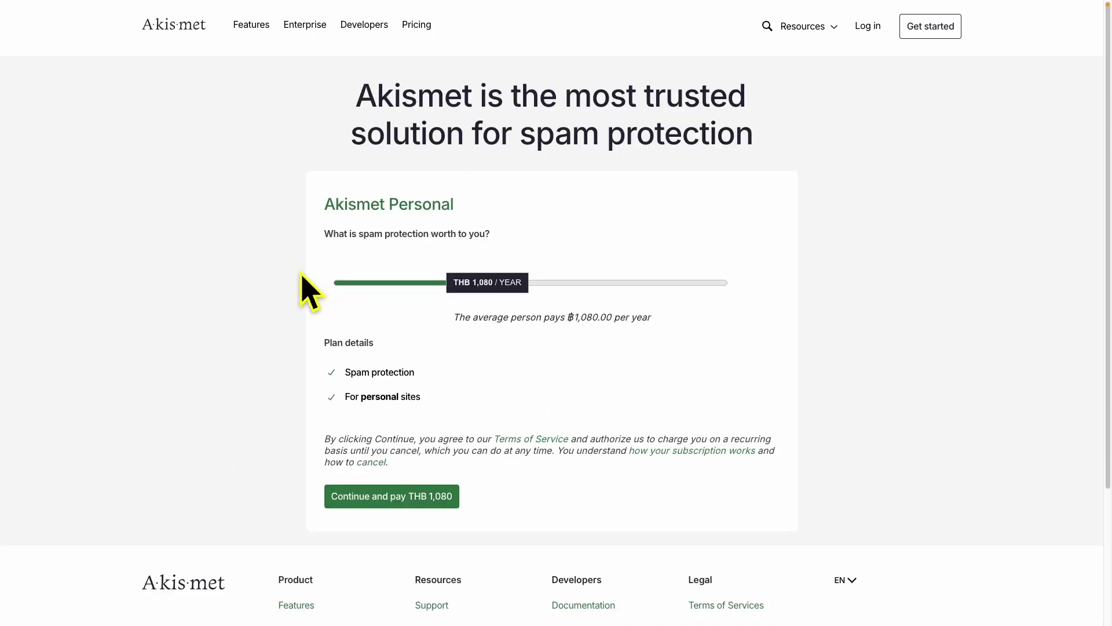
mouse_move(488, 292)
left_mouse_down()
mouse_move(336, 307)
mouse_move(490, 299)
left_mouse_up()
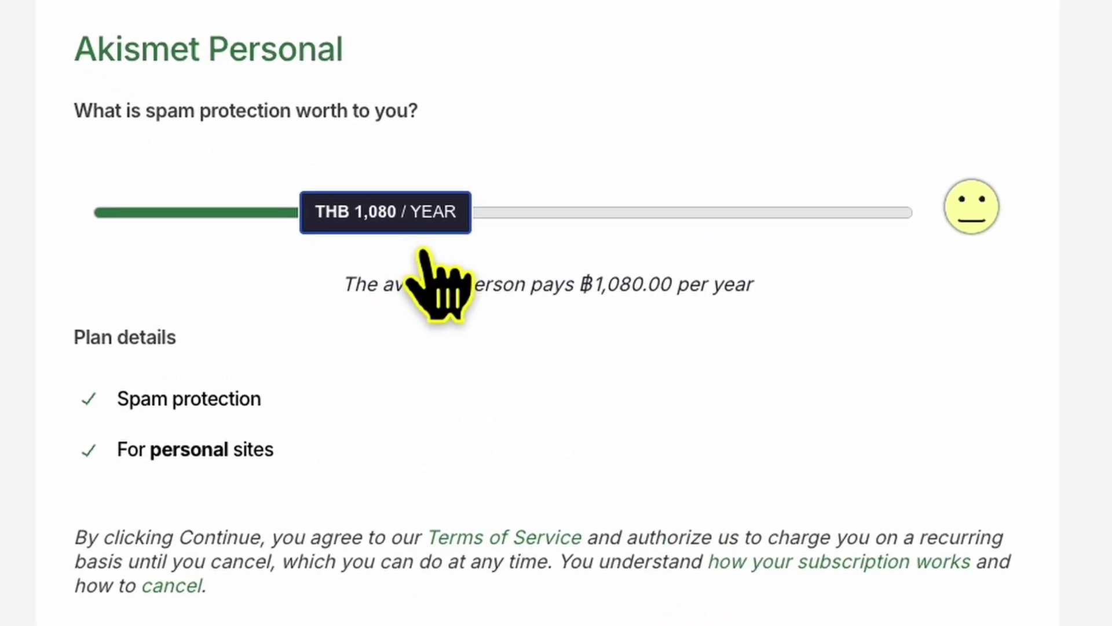
left_click_drag(455, 253, 45, 216)
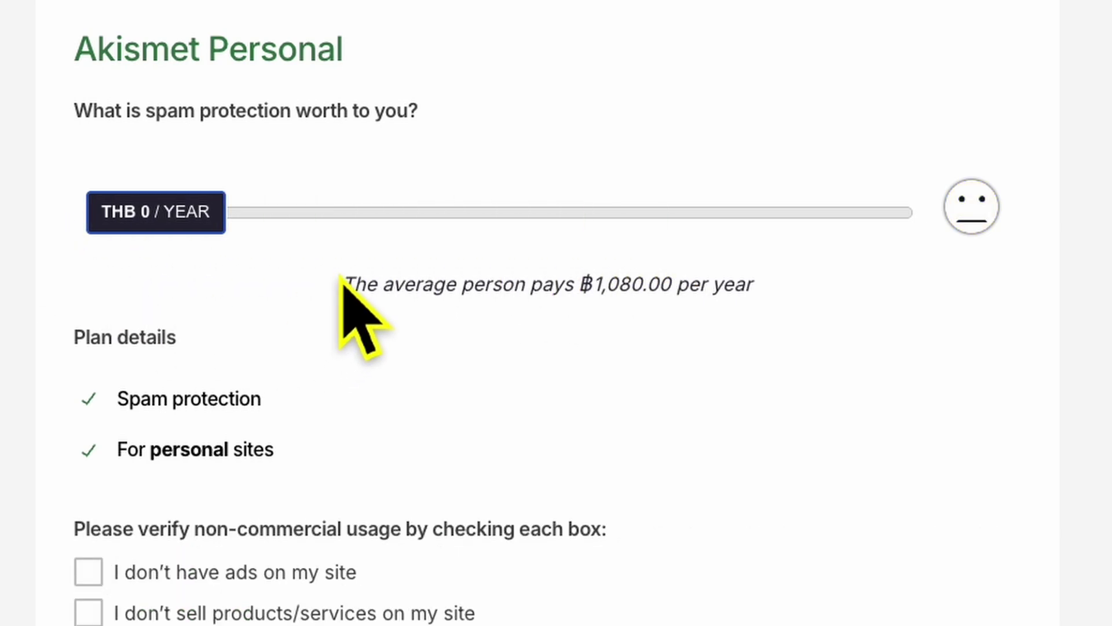
- Confirm that the site has no ads, product or service sales, or business promotion, and continue with the personal subscription
scroll(441, 381, "down", 5)
scroll(132, 185, "up", 3)
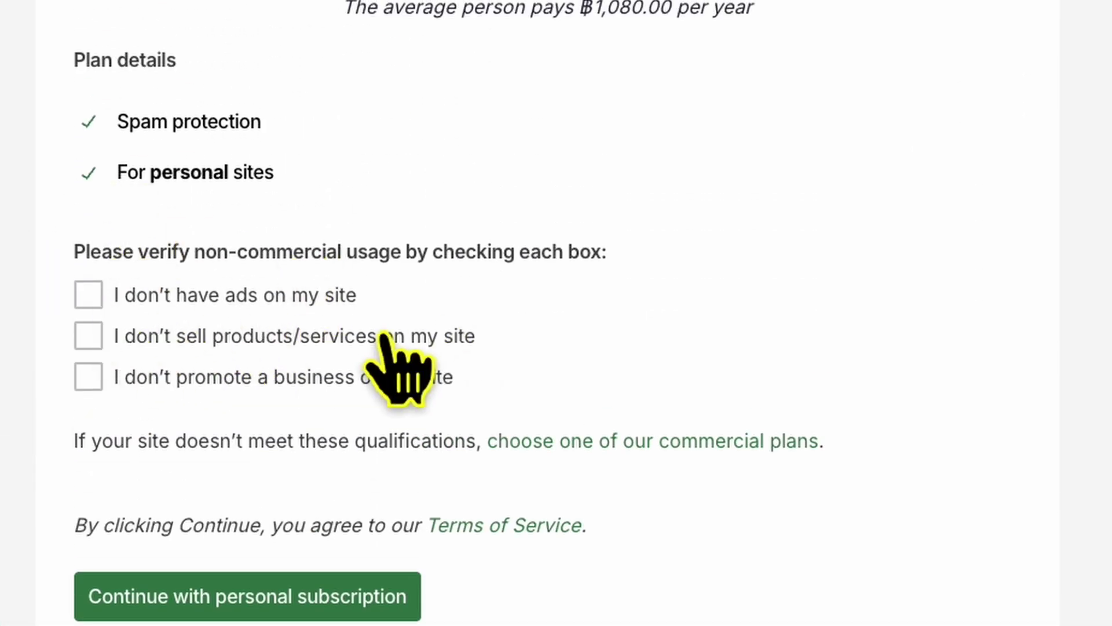
left_click(102, 298)
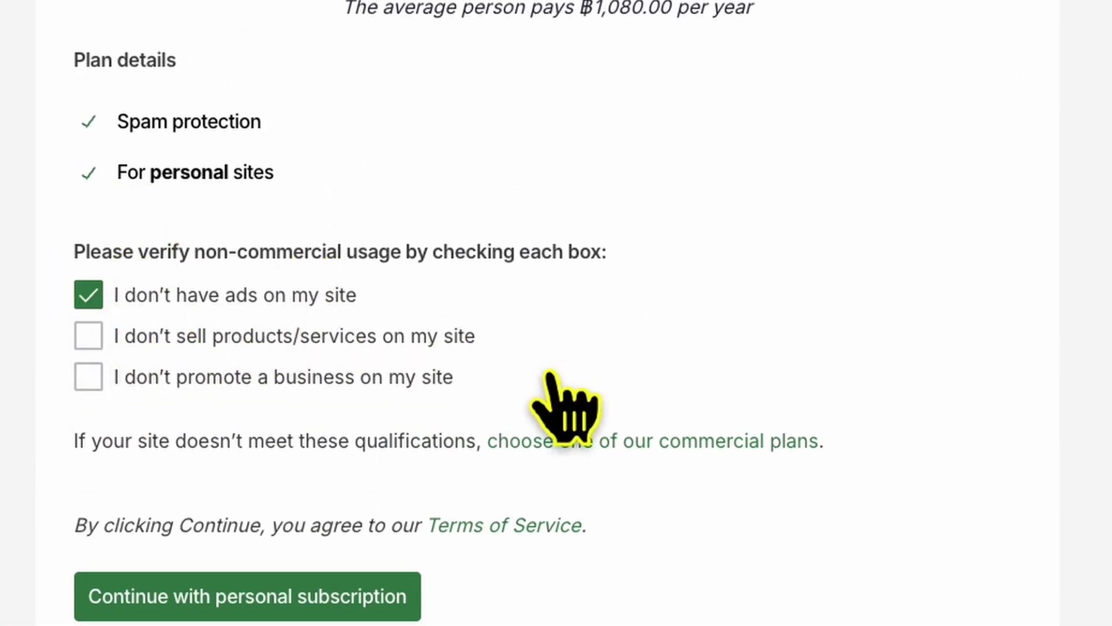
left_click(98, 339)
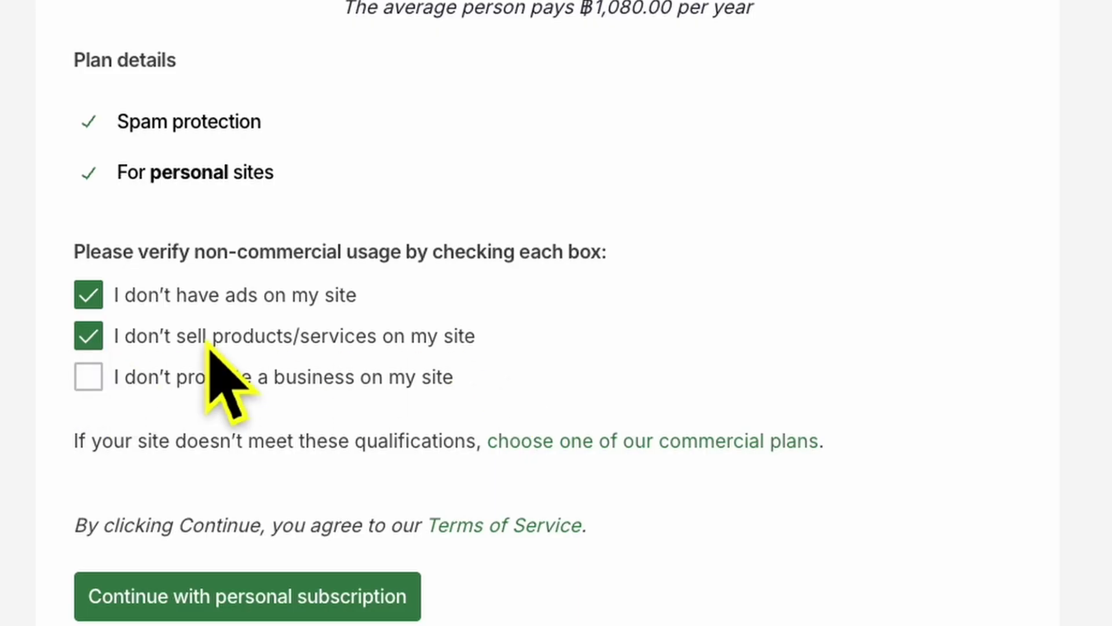
left_click(95, 378)
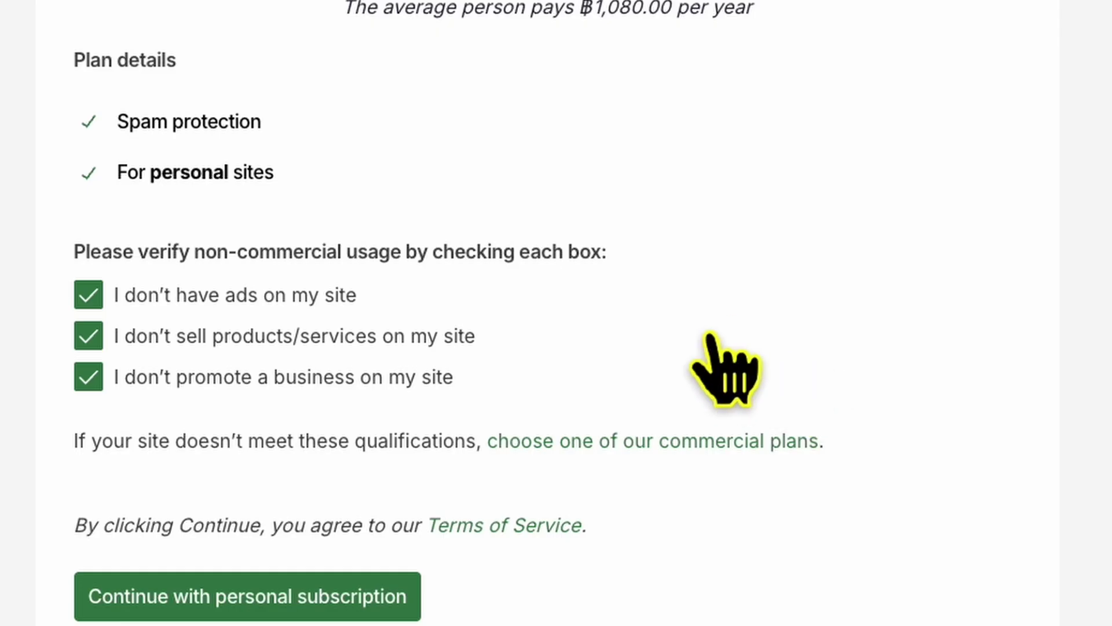
left_click(232, 597)
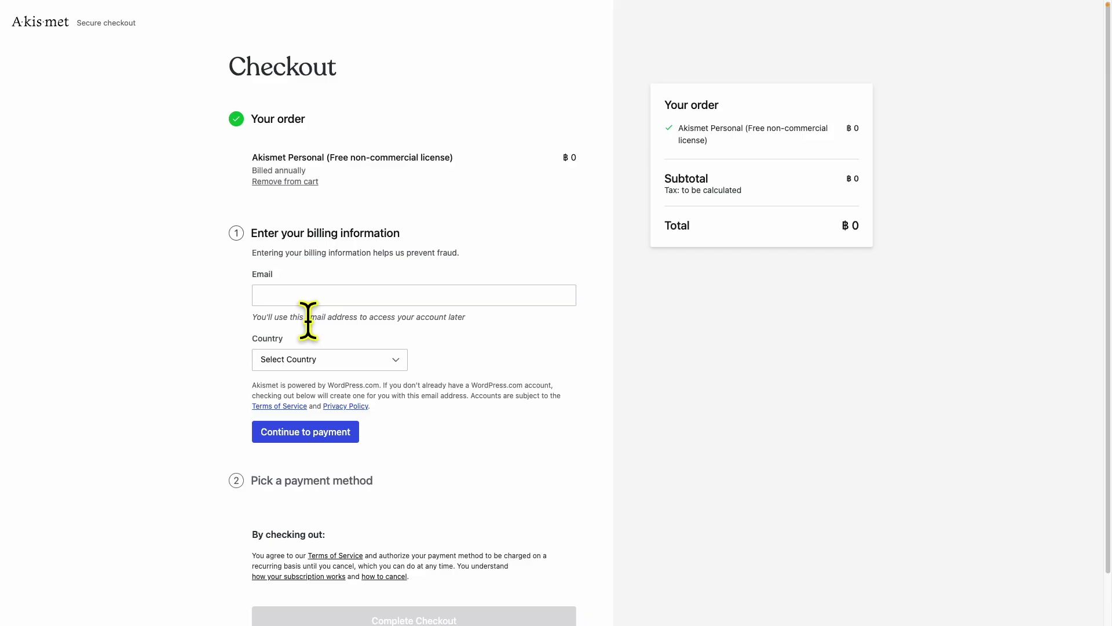
- Fill in the billing e-mail, Thailand as the country and the postal code, and complete the free Akismet Personal checkout
left_click(329, 360)
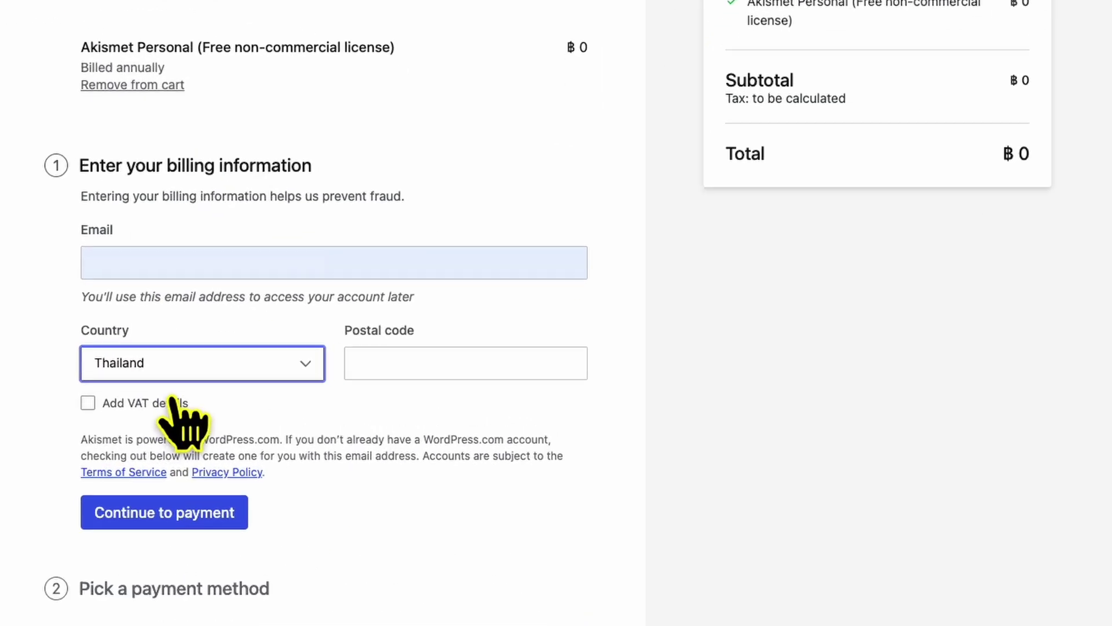
left_click(405, 368)
type("42110")
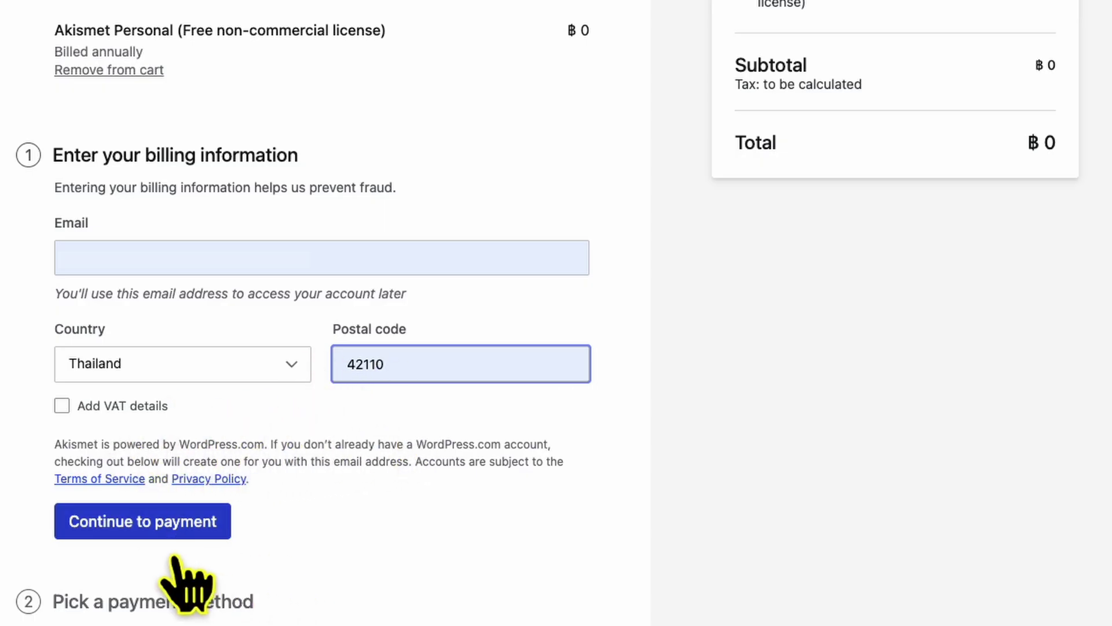
left_click(174, 536)
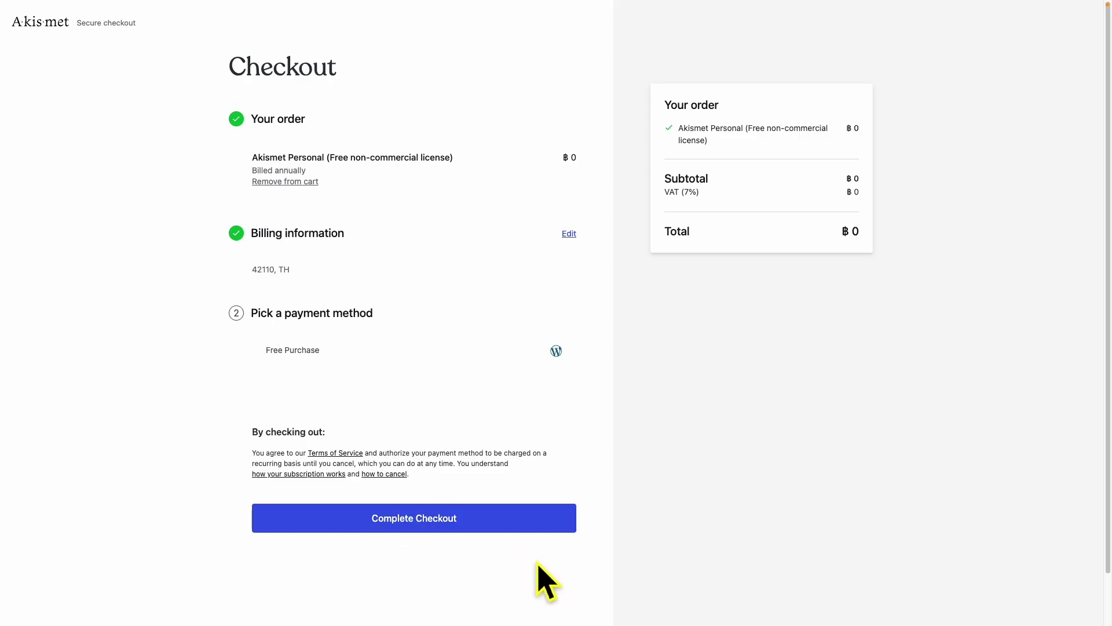
left_click(451, 532)
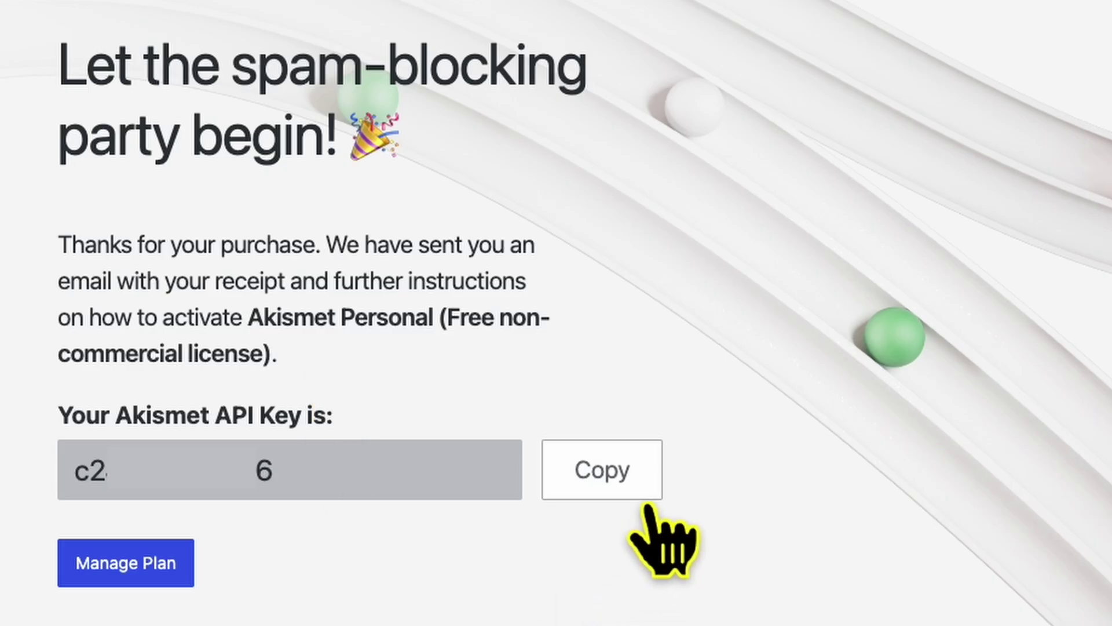
- Copy the Akismet API key from the purchase page, paste it into the plugin's manual API key field, and connect the site
left_click(605, 458)
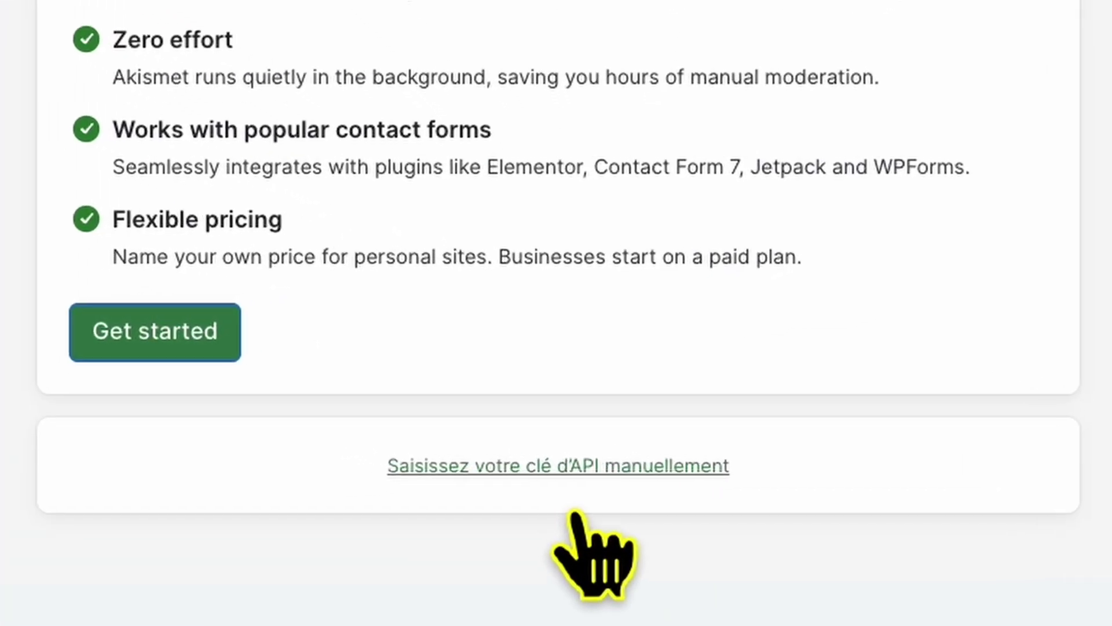
left_click(570, 469)
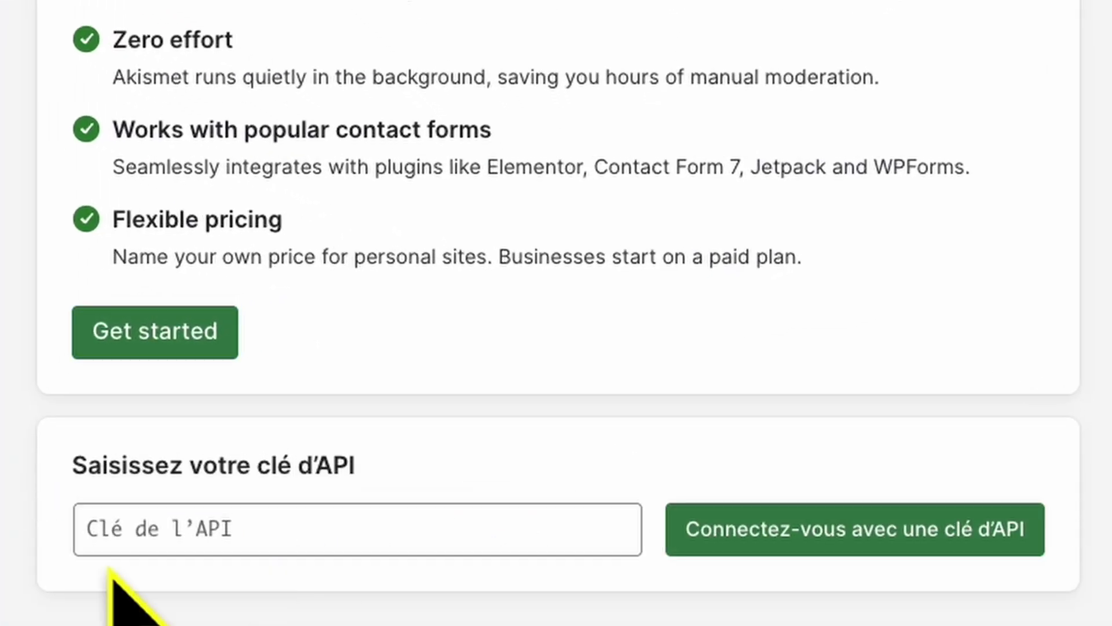
right_click(138, 553)
key("Escape")
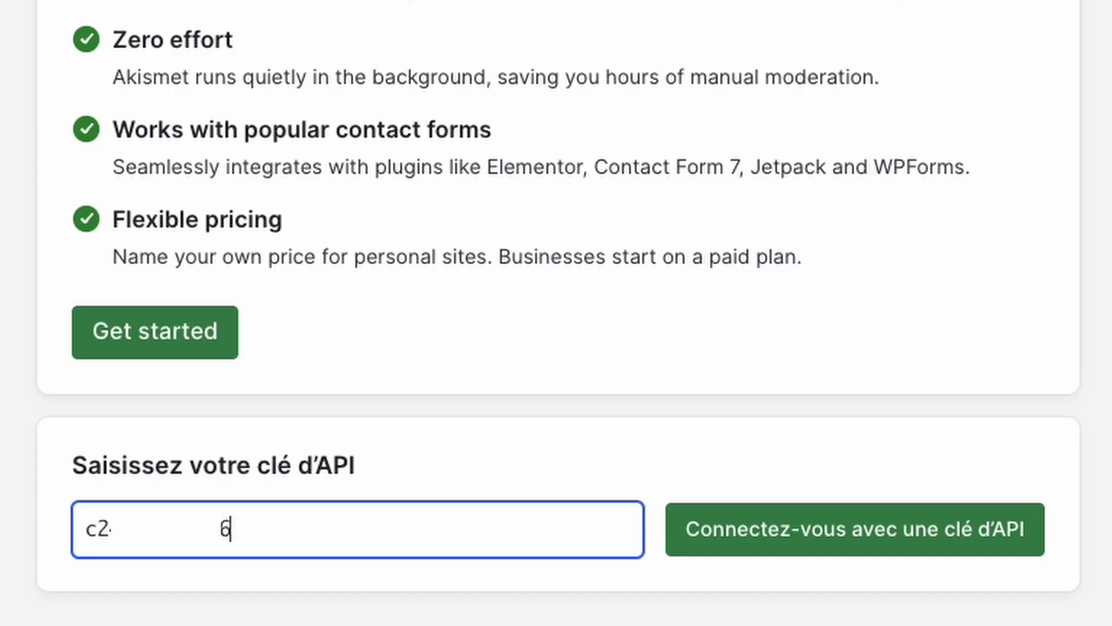
left_click(863, 579)
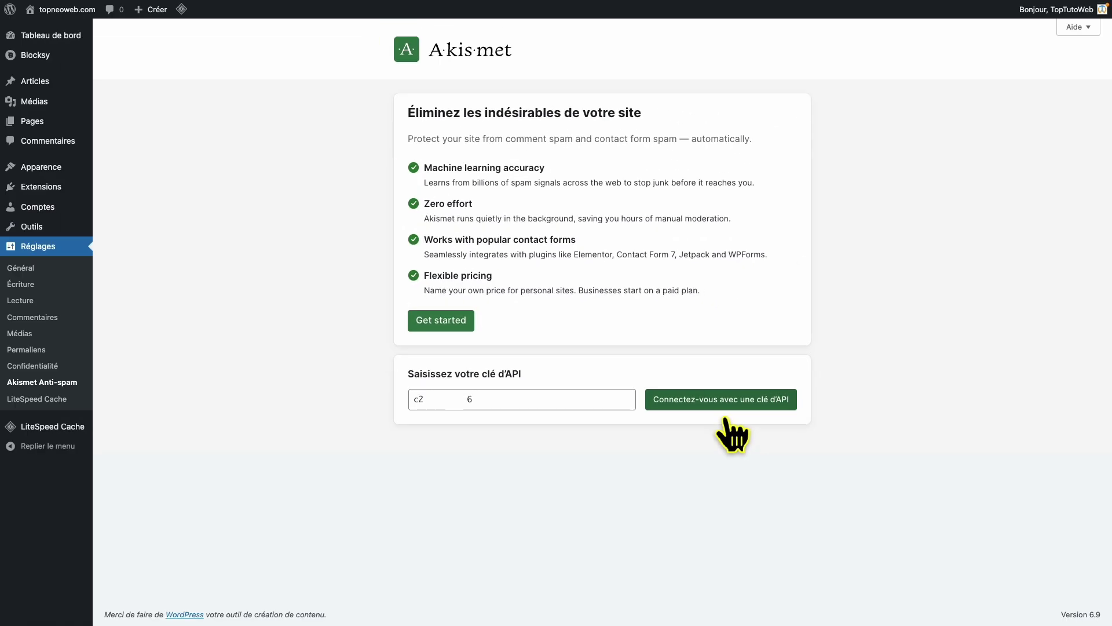
left_click(724, 408)
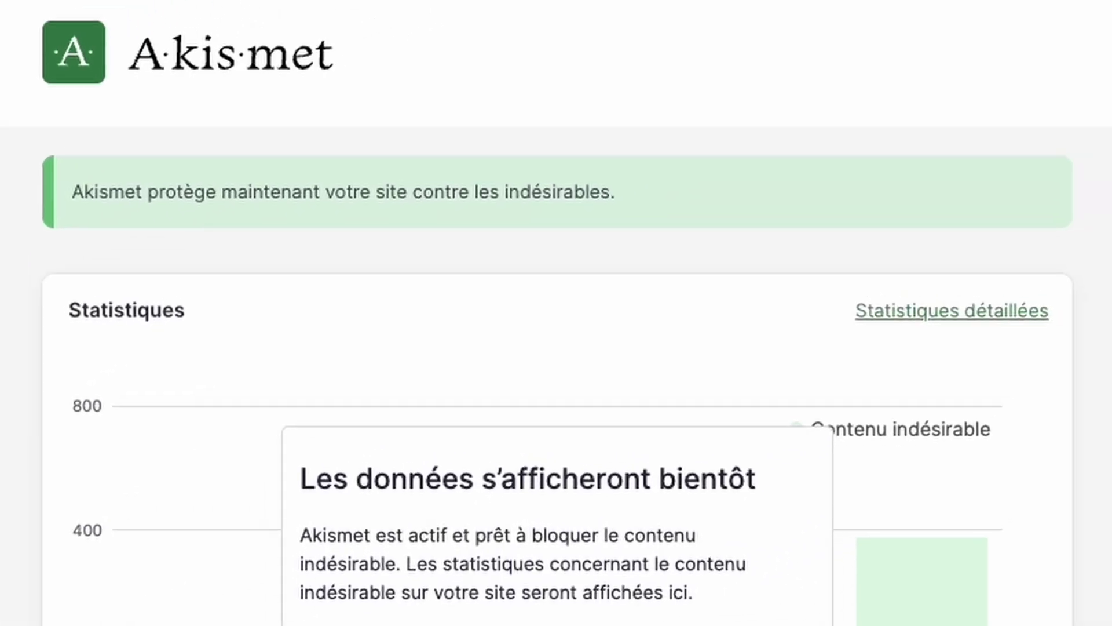
scroll(556, 313, "down", 3)
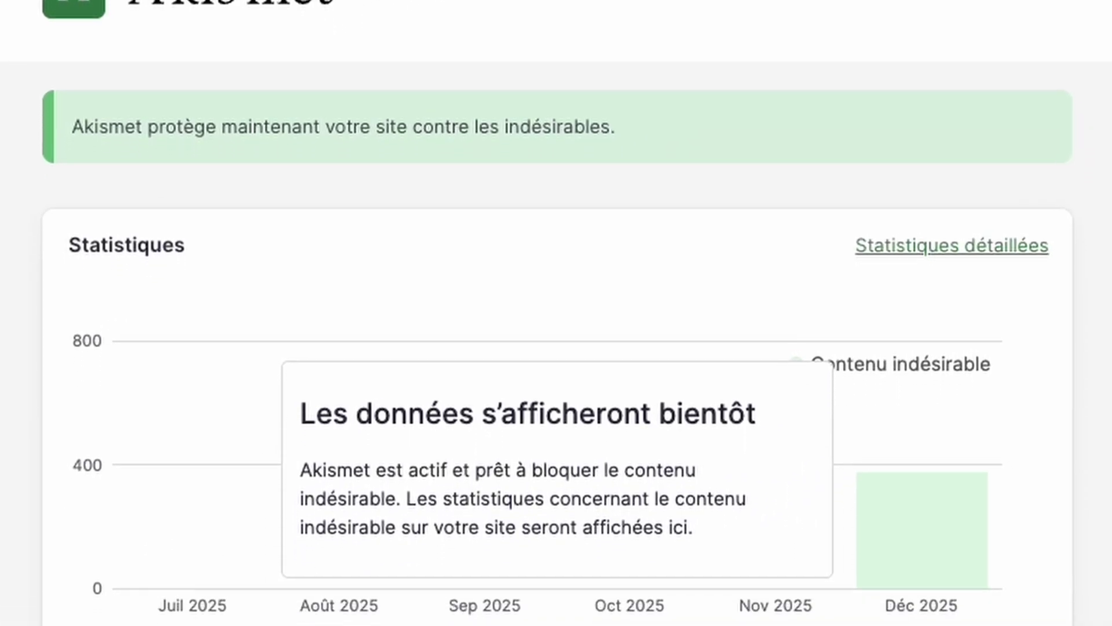
scroll(556, 313, "down", 3)
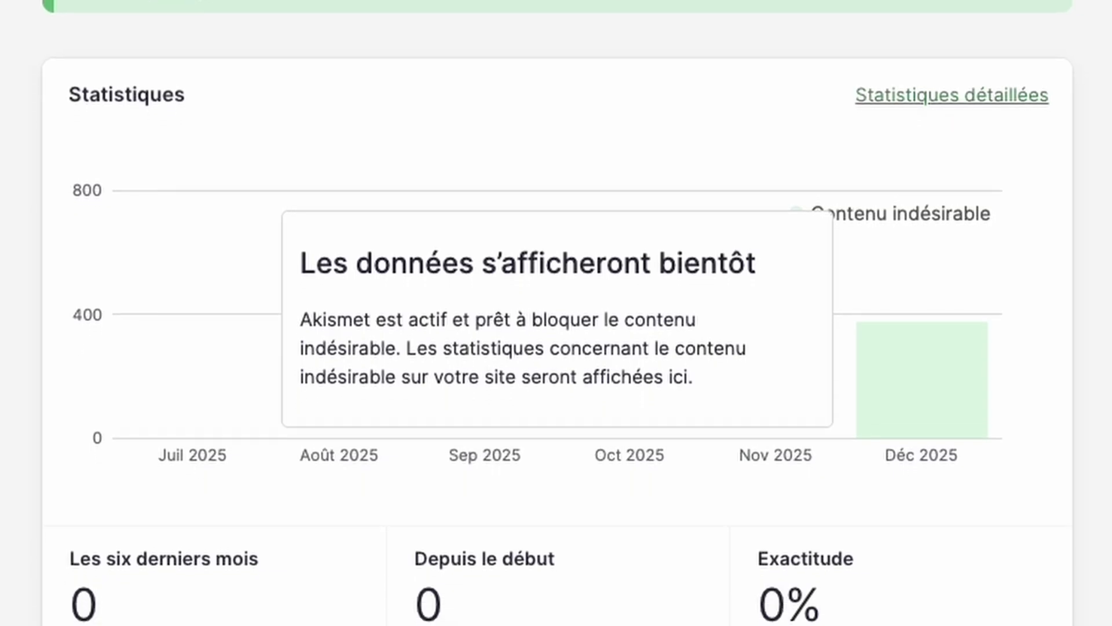
- Review the Akismet statistics and compatible plugins sections, and return to the list of installed plugins
scroll(556, 313, "down", 3)
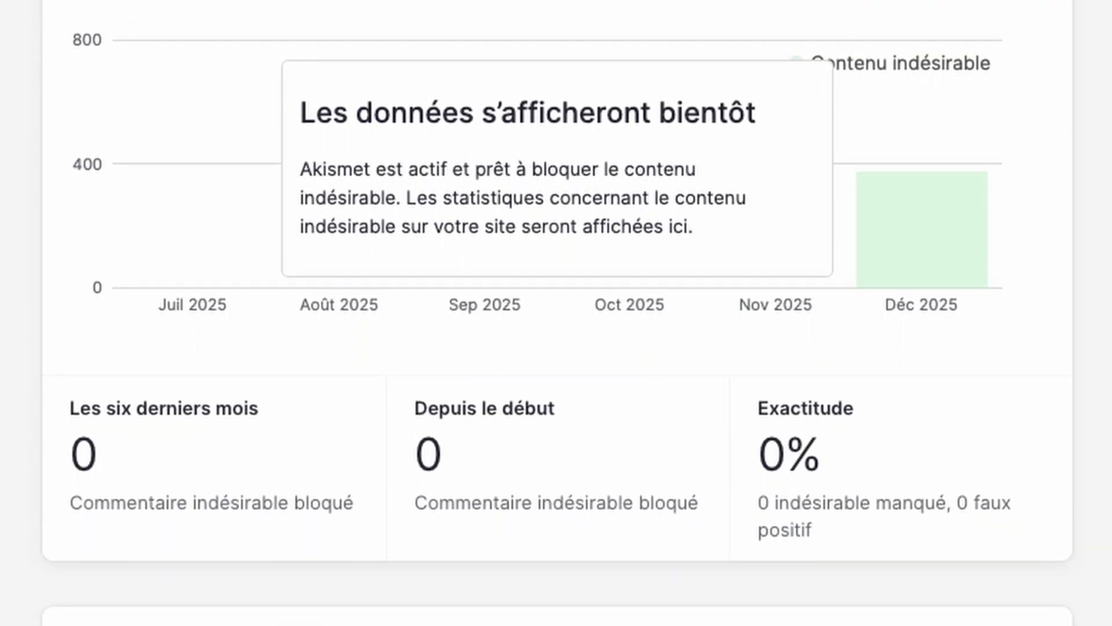
scroll(556, 313, "down", 3)
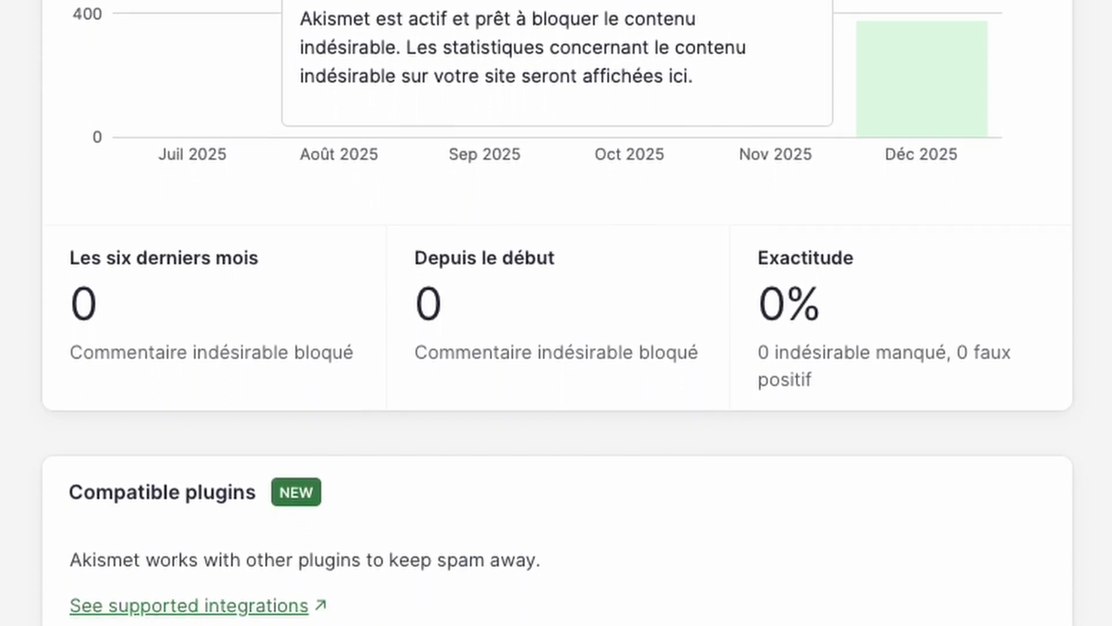
scroll(556, 313, "down", 3)
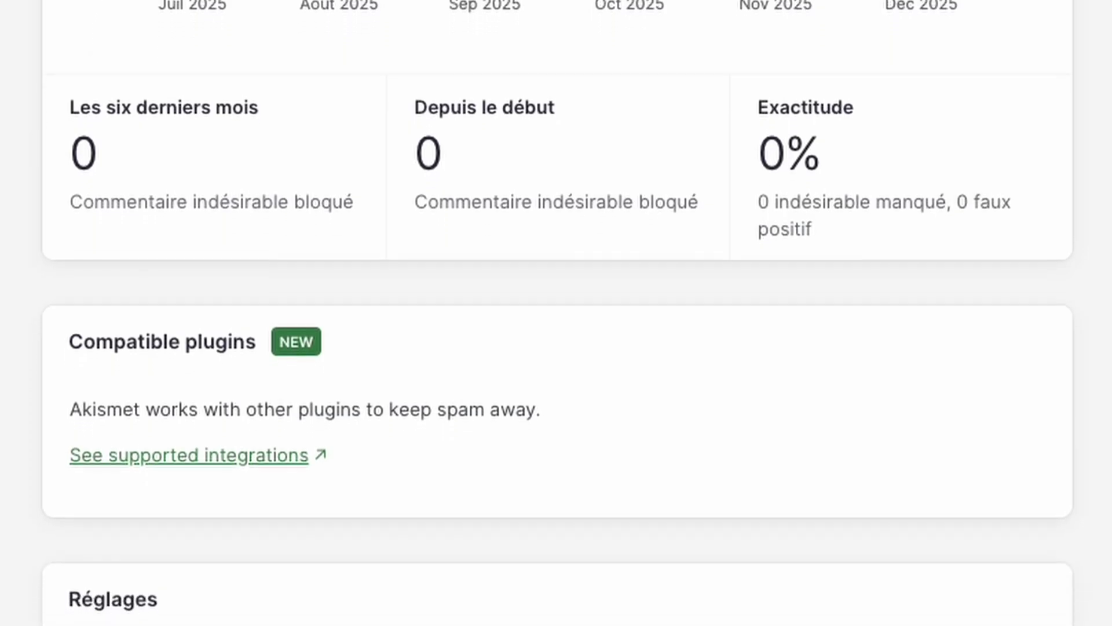
scroll(556, 313, "down", 1)
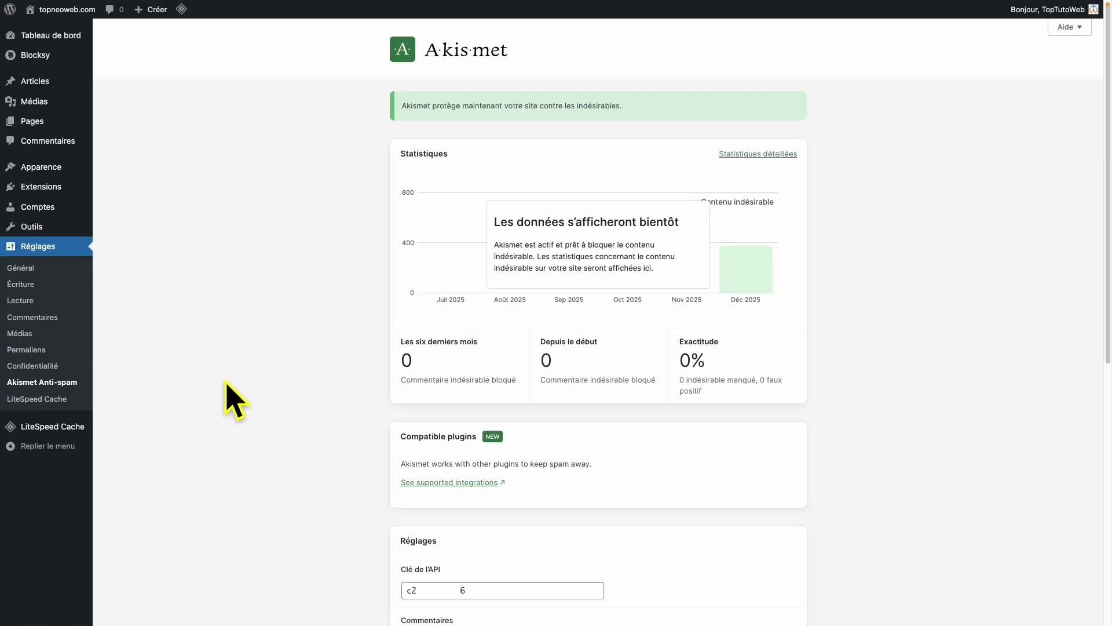
mouse_move(53, 200)
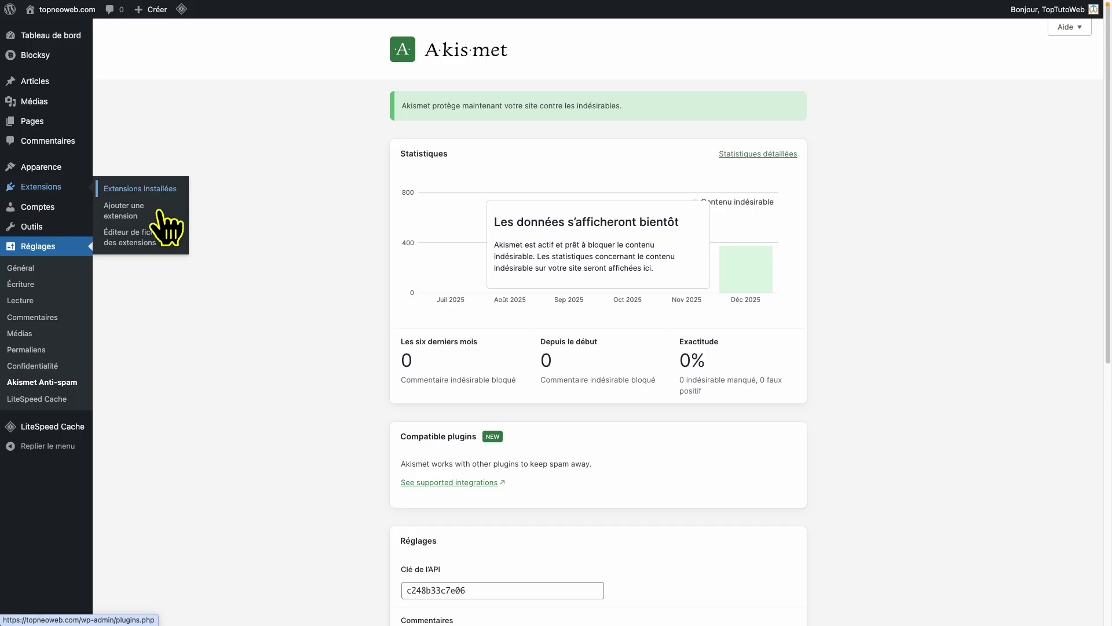
left_click(138, 195)
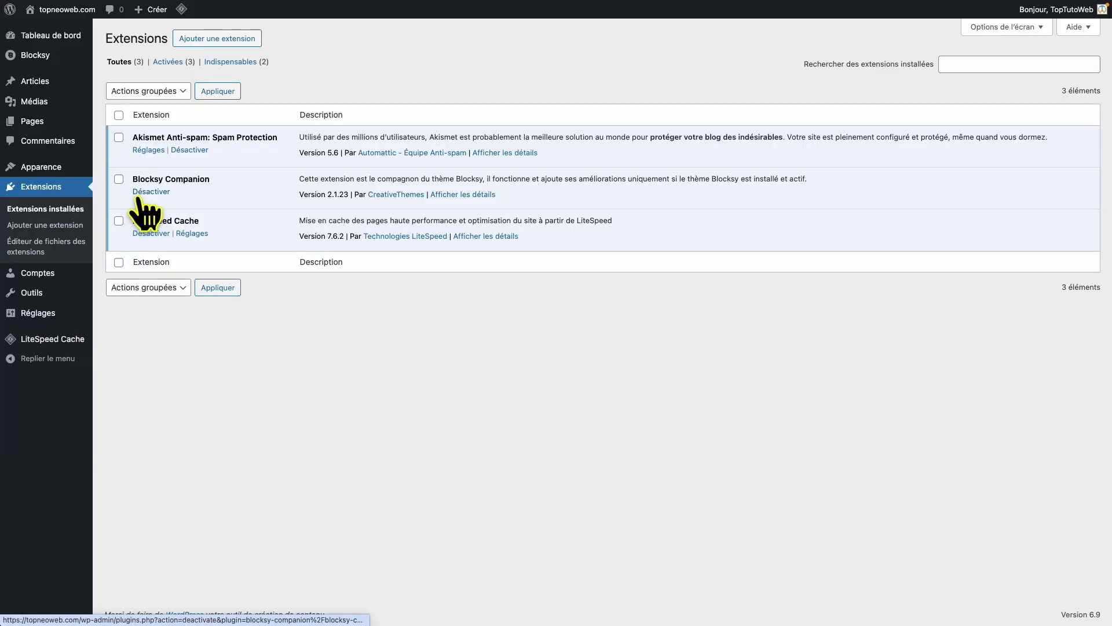